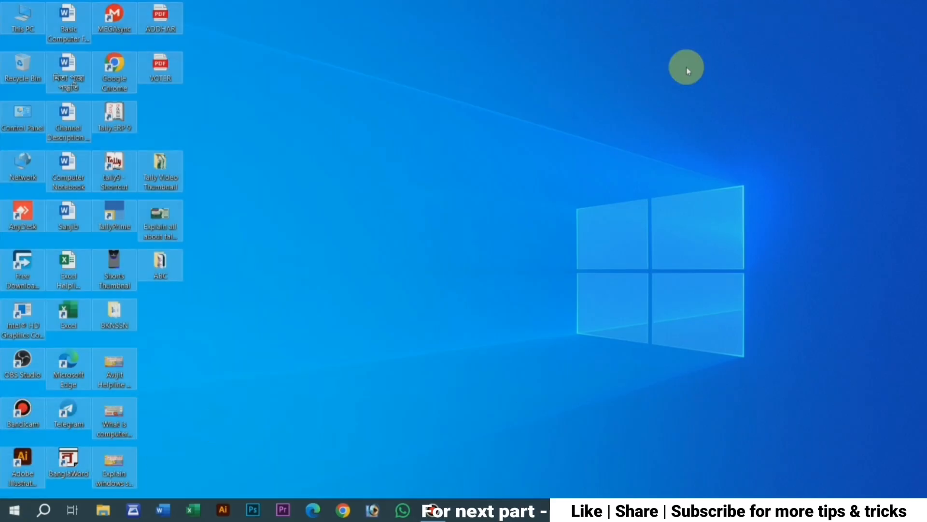
- Move the Excel shortcut out to an empty area of the desktop and delete it
{"action": "left_click", "coordinate": [456, 78]}
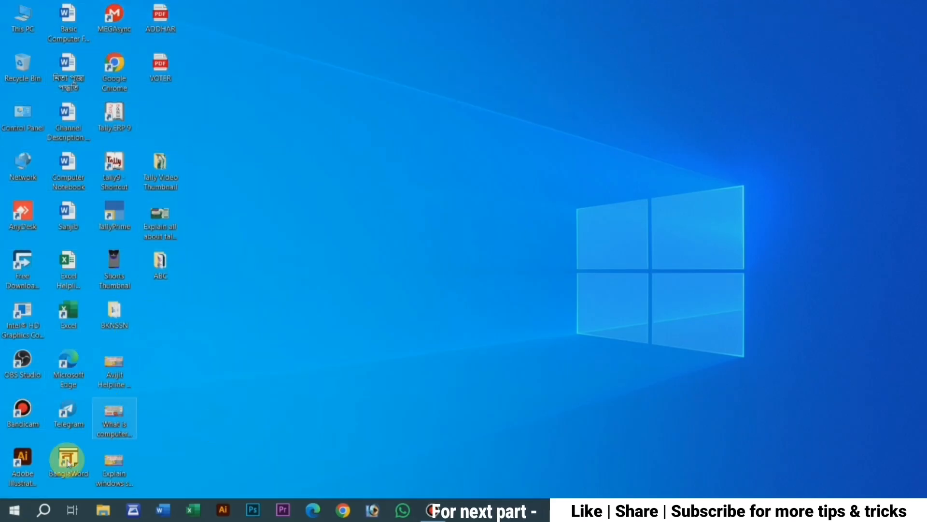
{"action": "left_click", "coordinate": [72, 314]}
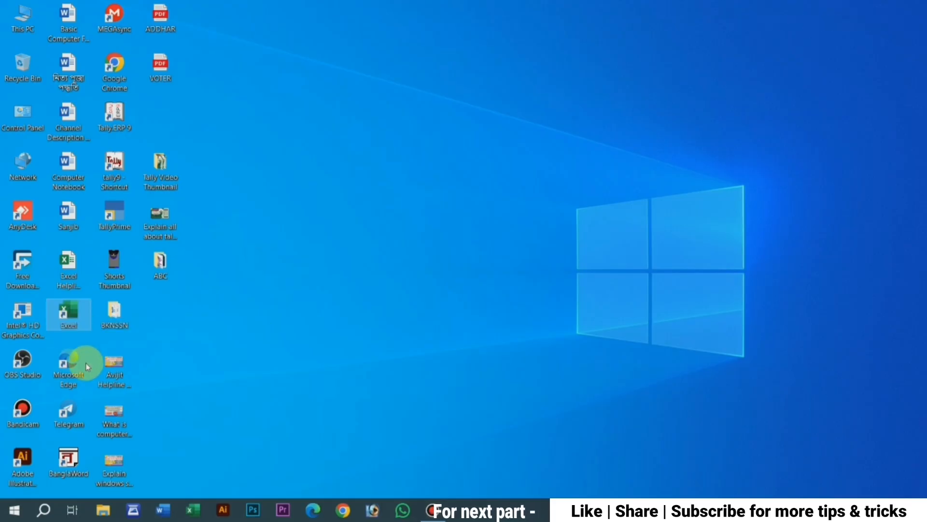
{"action": "left_click_drag", "start_coordinate": [68, 311], "coordinate": [254, 239]}
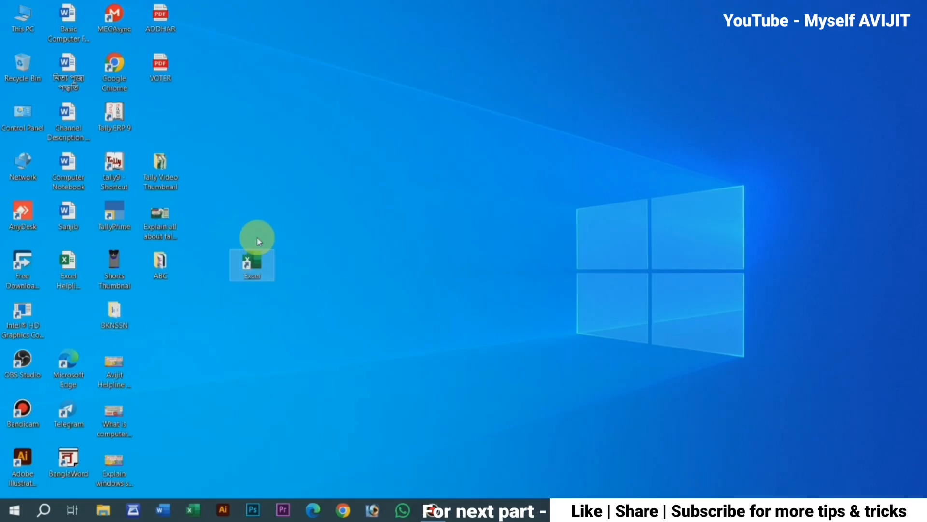
{"action": "right_click", "coordinate": [253, 263]}
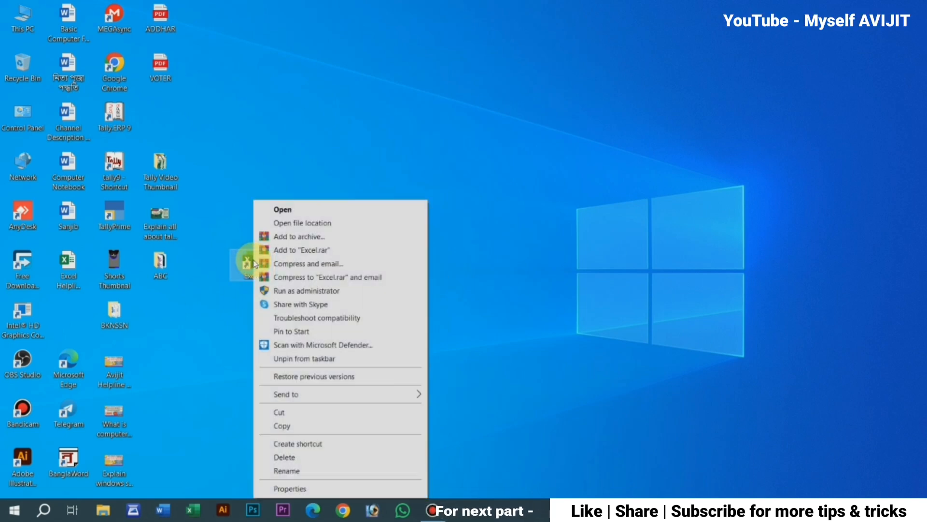
{"action": "left_click", "coordinate": [278, 458]}
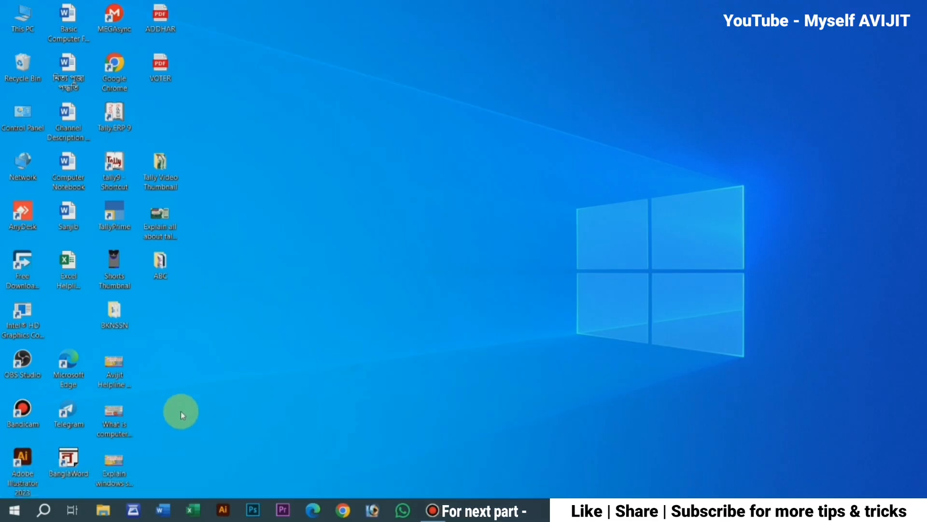
- Delete the Adobe Illustrator 2023 shortcut from the desktop
{"action": "right_click", "coordinate": [19, 459]}
{"action": "left_click", "coordinate": [58, 412]}
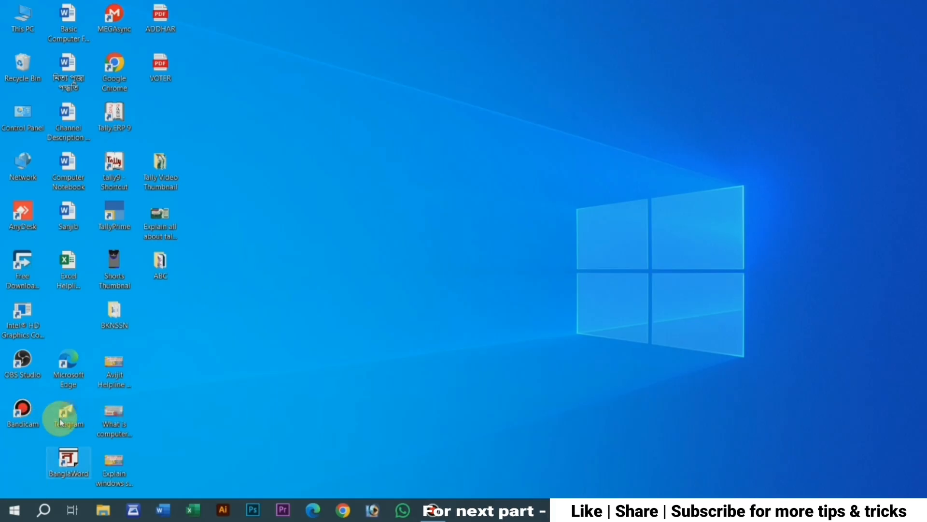
{"action": "left_click", "coordinate": [569, 234]}
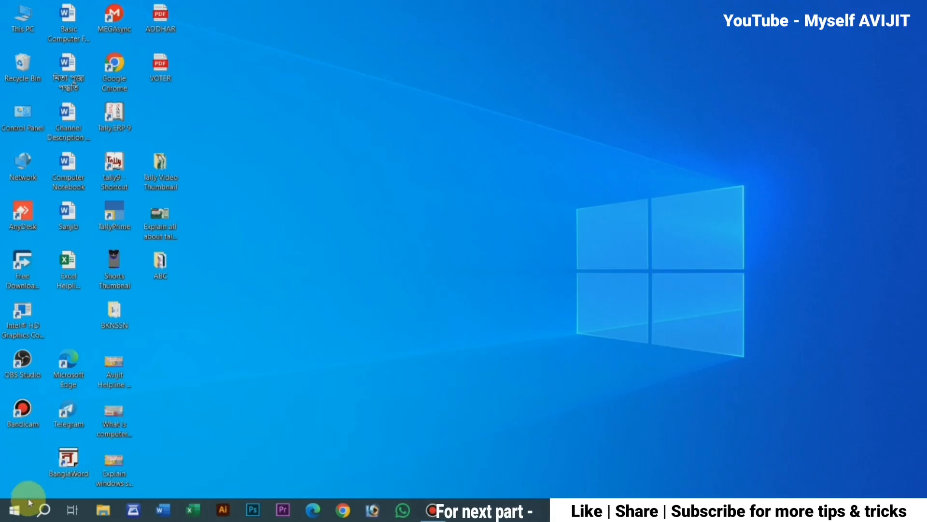
- Open the file location of Adobe Illustrator 2023 from the installed apps list and reposition the folder window on the desktop
{"action": "left_click", "coordinate": [14, 511]}
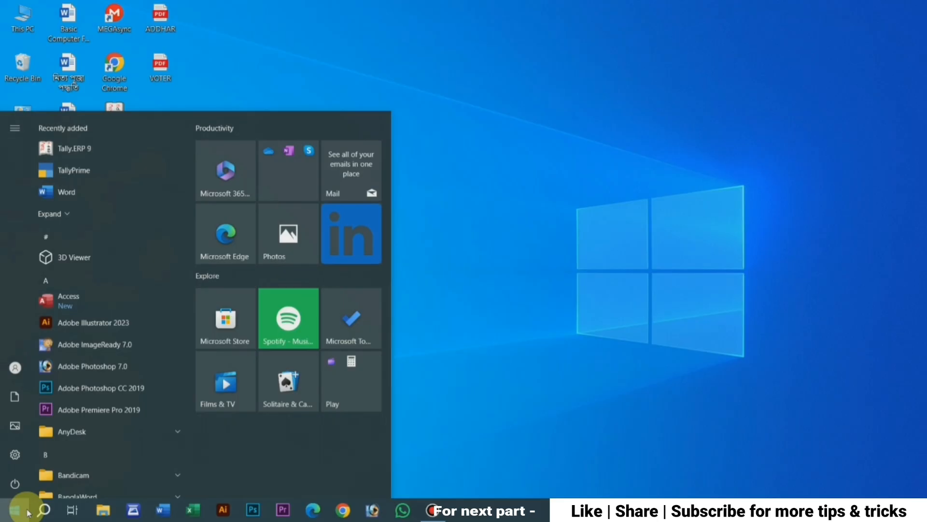
{"action": "right_click", "coordinate": [79, 324]}
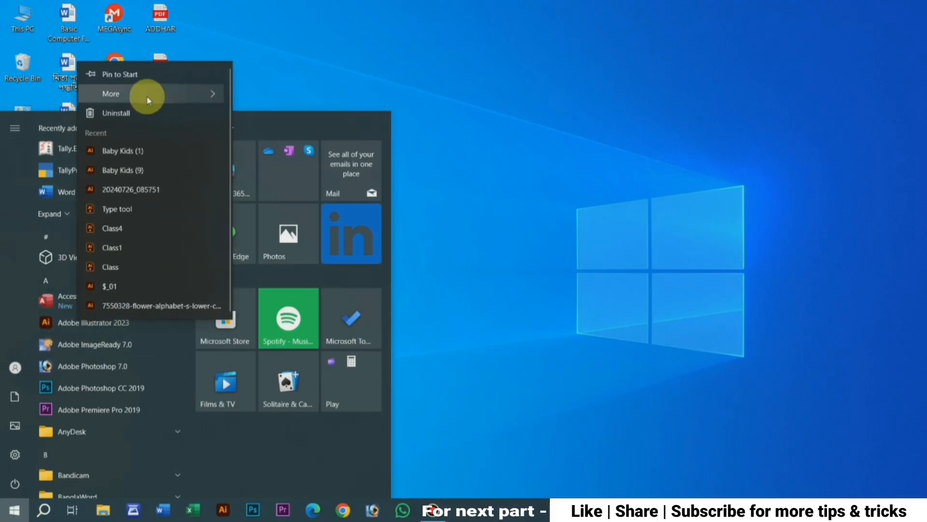
{"action": "mouse_move", "coordinate": [146, 99]}
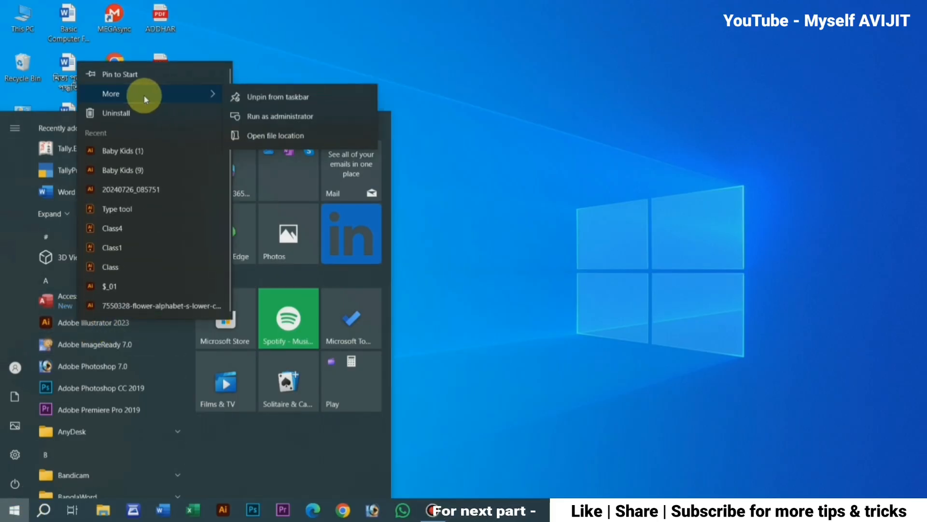
{"action": "left_click", "coordinate": [282, 137]}
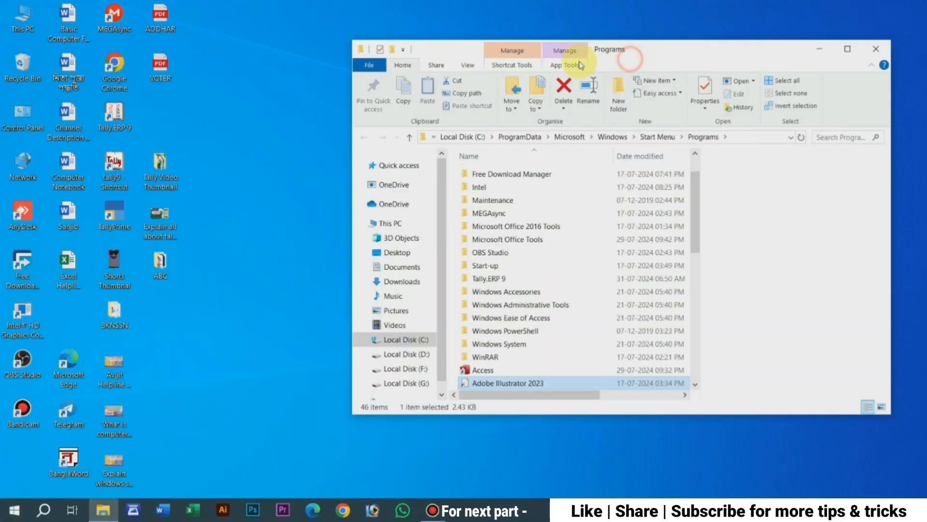
{"action": "left_click_drag", "start_coordinate": [662, 56], "coordinate": [537, 52]}
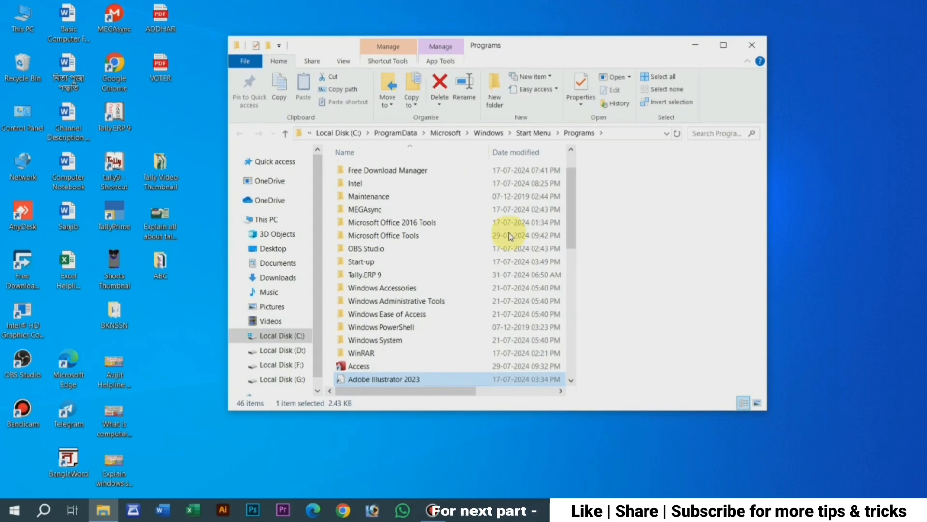
- Send a shortcut of Adobe Illustrator 2023 from the Programs folder to the desktop and close the folder window
{"action": "scroll", "coordinate": [397, 357], "scroll_direction": "down", "scroll_amount": 1}
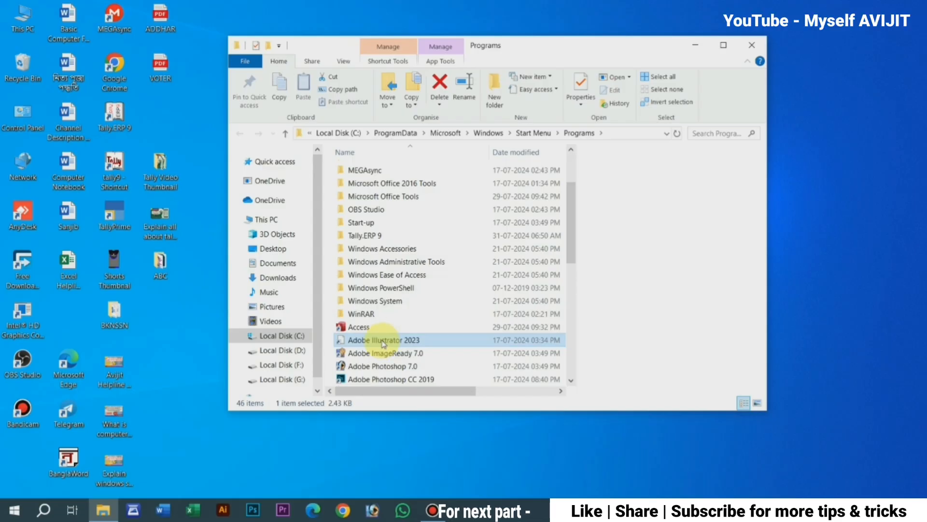
{"action": "right_click", "coordinate": [382, 344]}
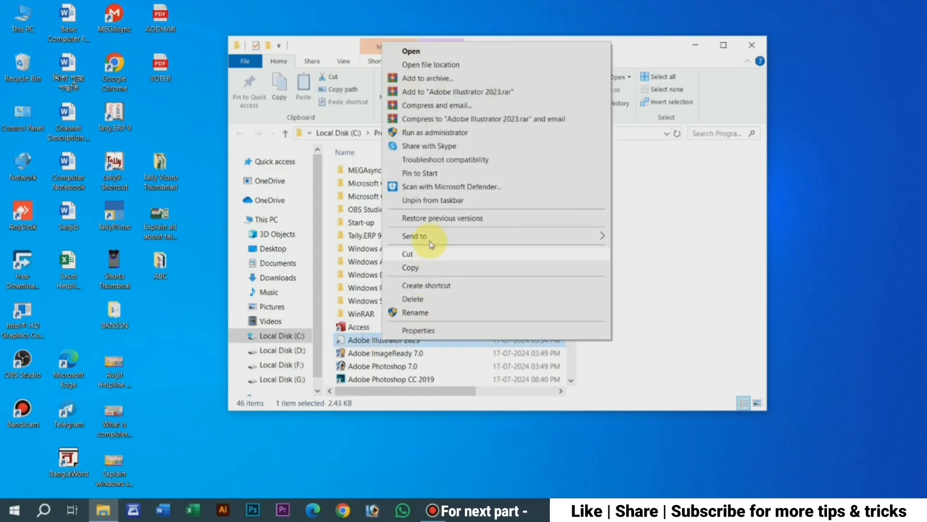
{"action": "mouse_move", "coordinate": [435, 238]}
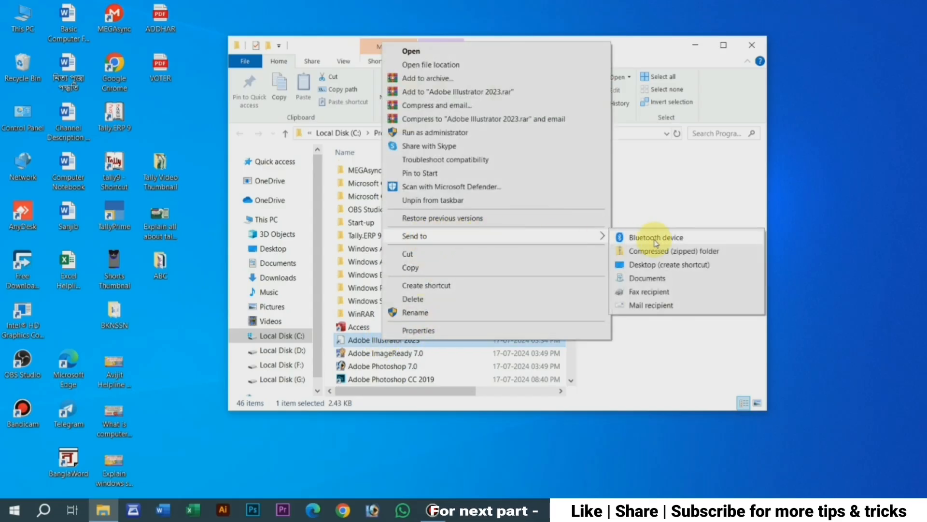
{"action": "left_click", "coordinate": [655, 266]}
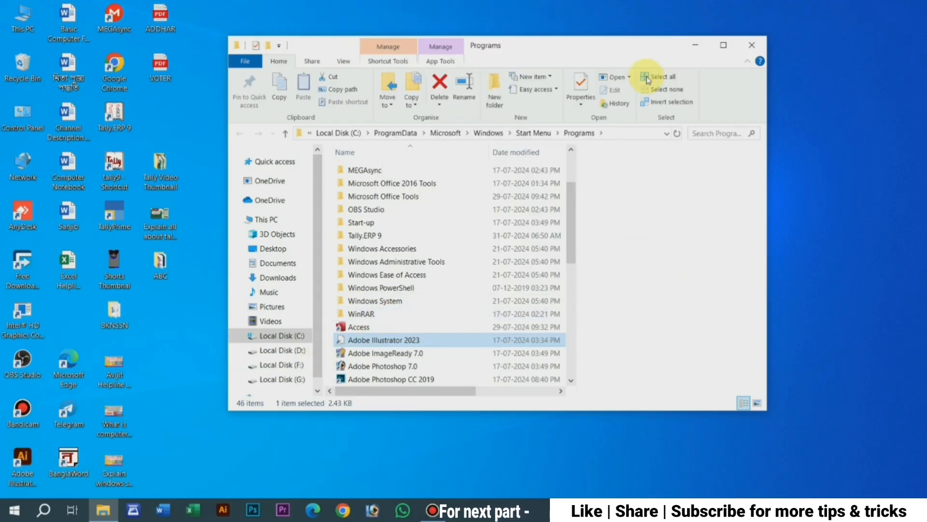
{"action": "left_click", "coordinate": [749, 45]}
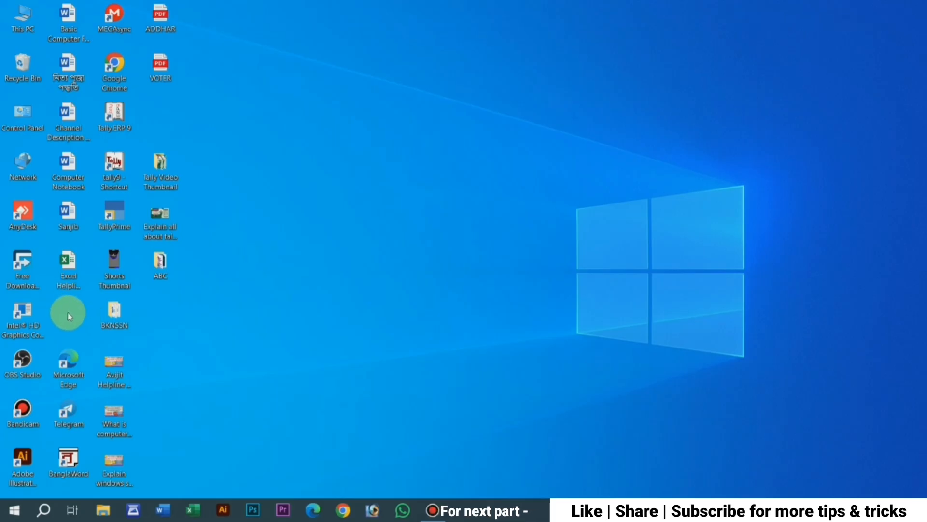
- Find Excel in the installed apps list and open its file location
{"action": "left_click", "coordinate": [13, 508]}
{"action": "scroll", "coordinate": [85, 325], "scroll_direction": "down", "scroll_amount": 2}
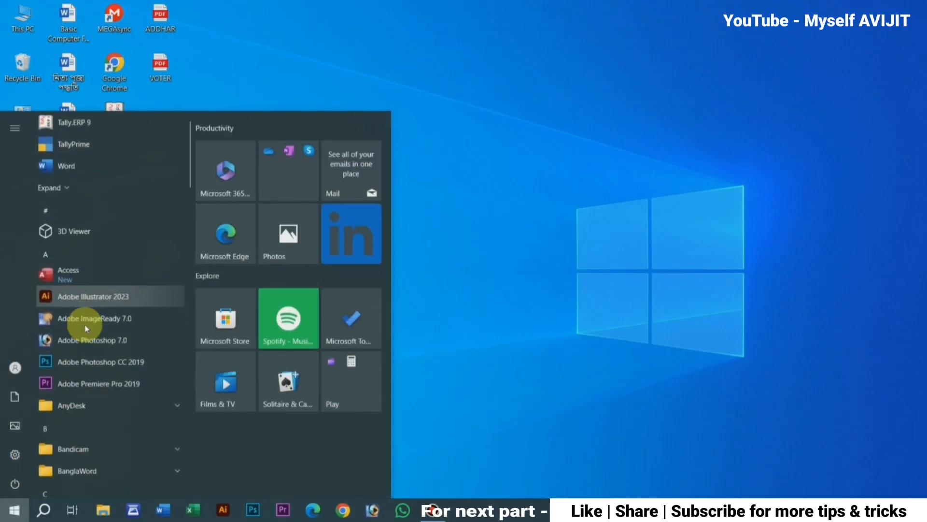
{"action": "scroll", "coordinate": [84, 324], "scroll_direction": "down", "scroll_amount": 5}
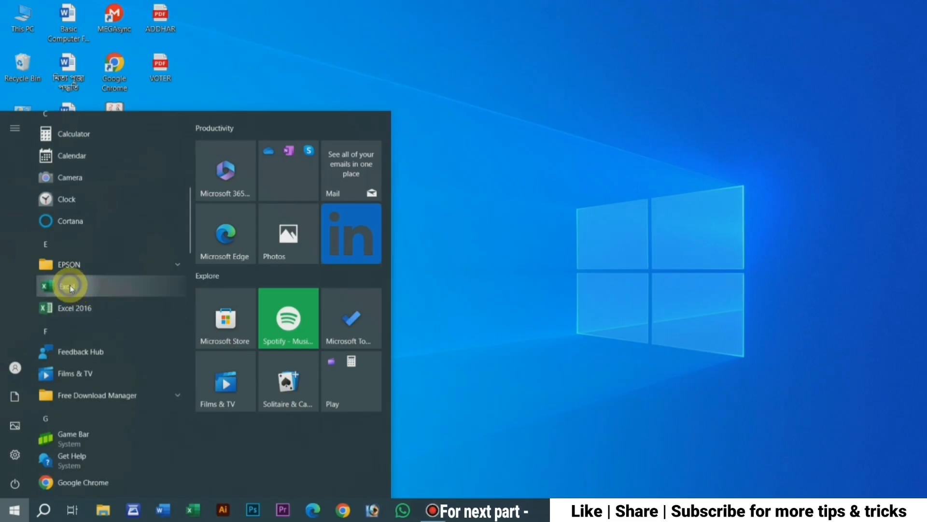
{"action": "right_click", "coordinate": [70, 288]}
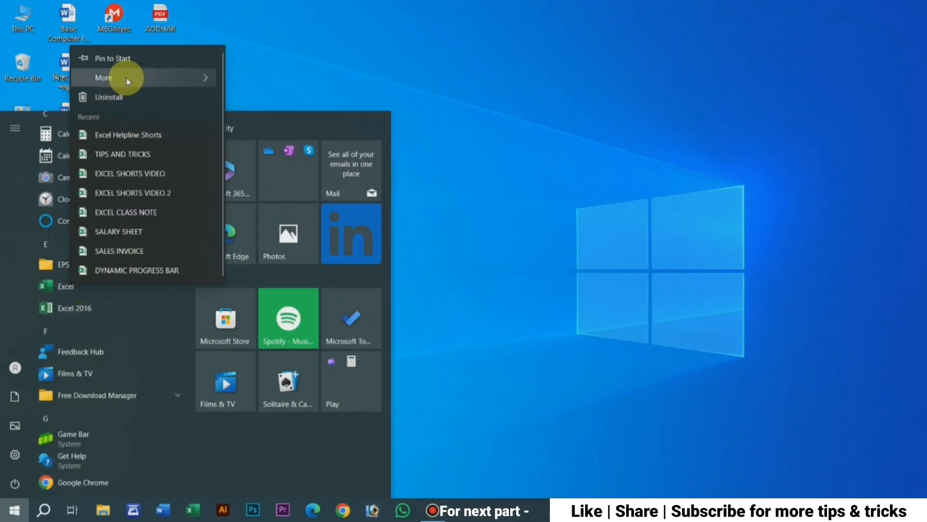
{"action": "mouse_move", "coordinate": [126, 79]}
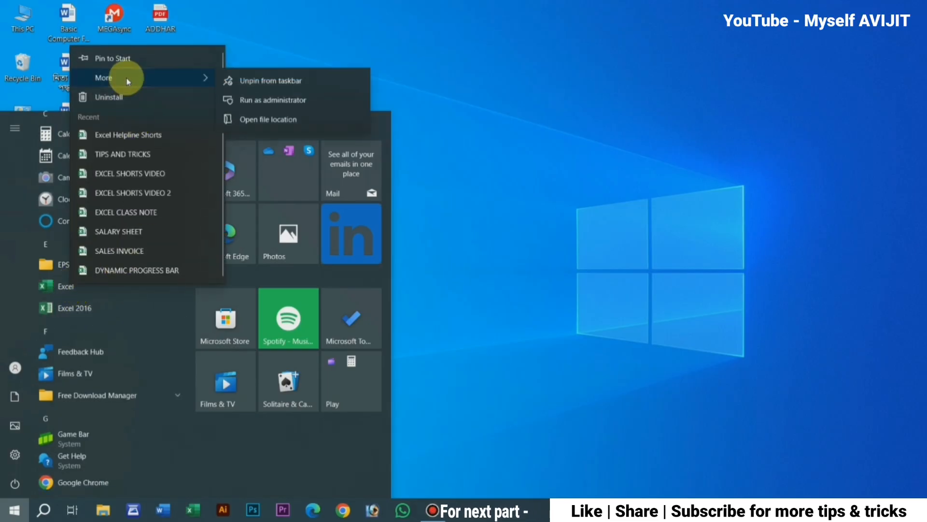
{"action": "left_click", "coordinate": [274, 120]}
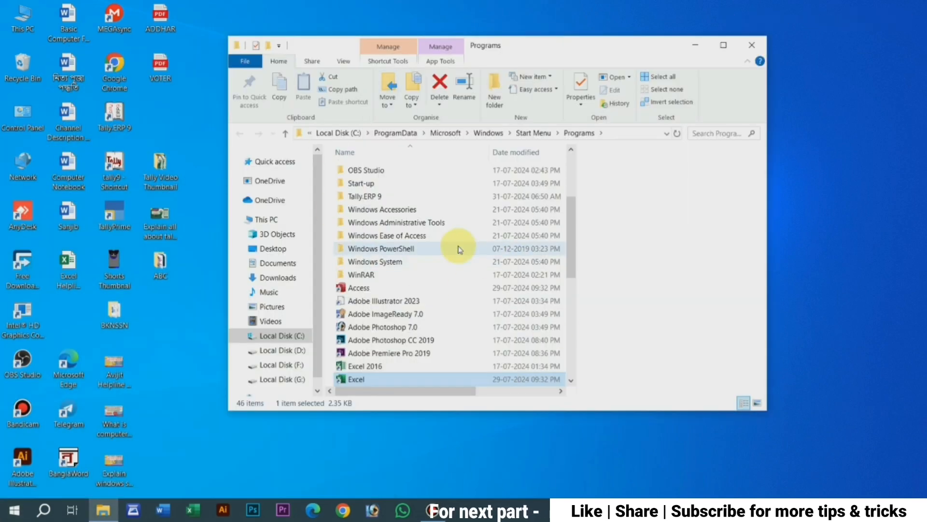
- Send a shortcut of Excel from the Programs folder to the desktop and close the folder window
{"action": "right_click", "coordinate": [364, 384]}
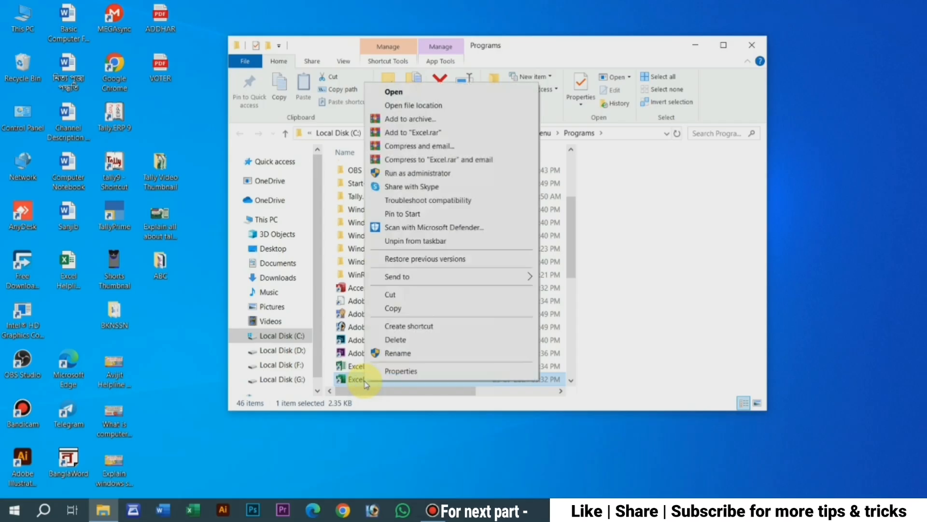
{"action": "mouse_move", "coordinate": [424, 276]}
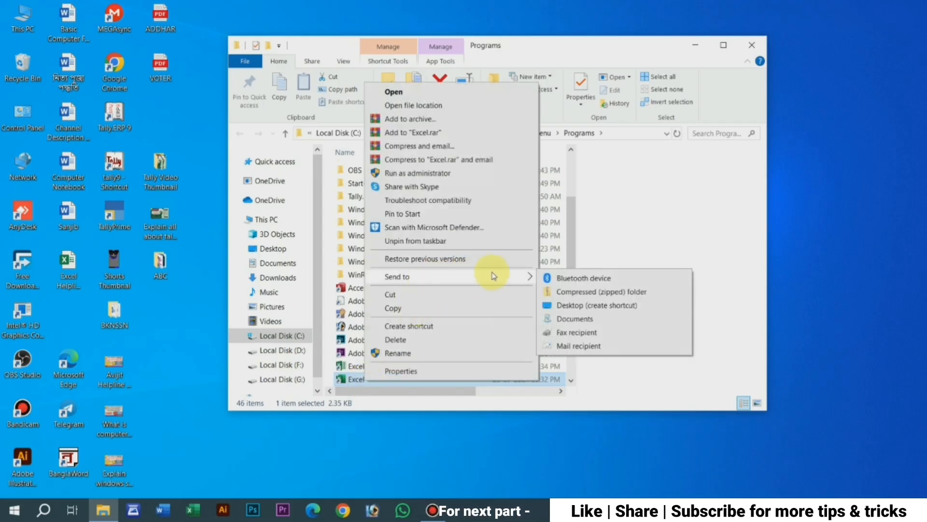
{"action": "left_click", "coordinate": [598, 306]}
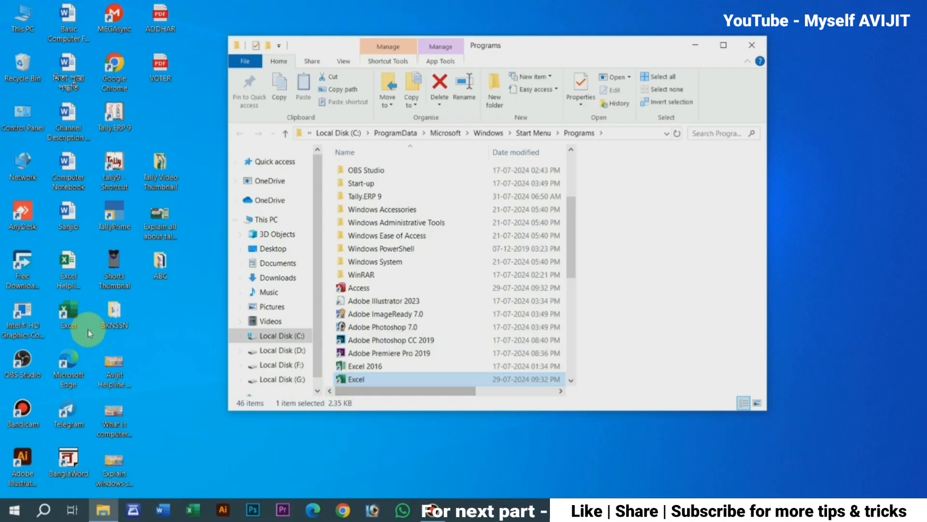
{"action": "left_click", "coordinate": [77, 316]}
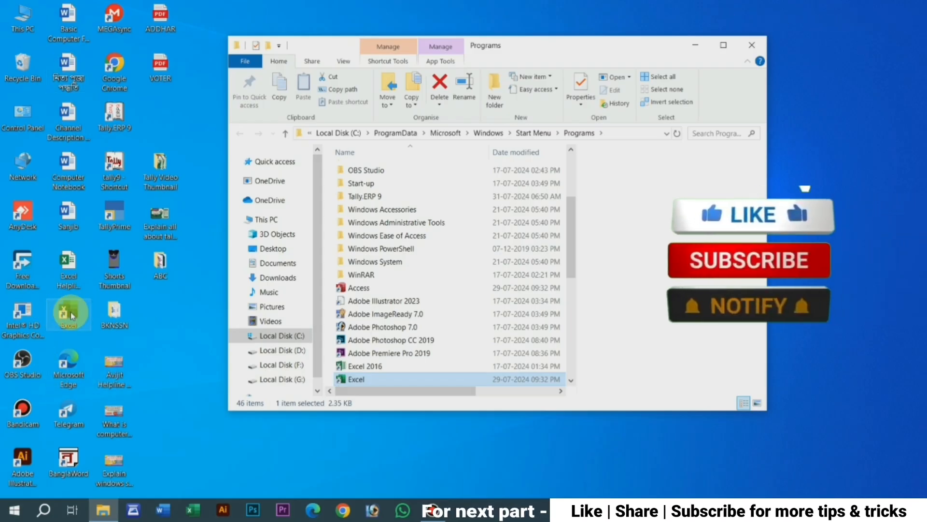
{"action": "left_click", "coordinate": [752, 45]}
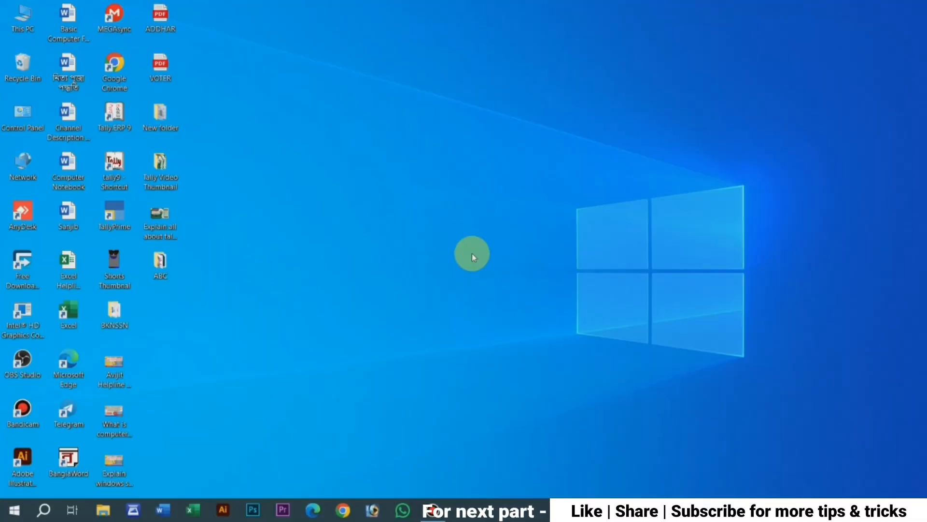
- Move the New folder icon away from the other icons to an empty area of the desktop
{"action": "left_click_drag", "start_coordinate": [156, 110], "coordinate": [214, 118]}
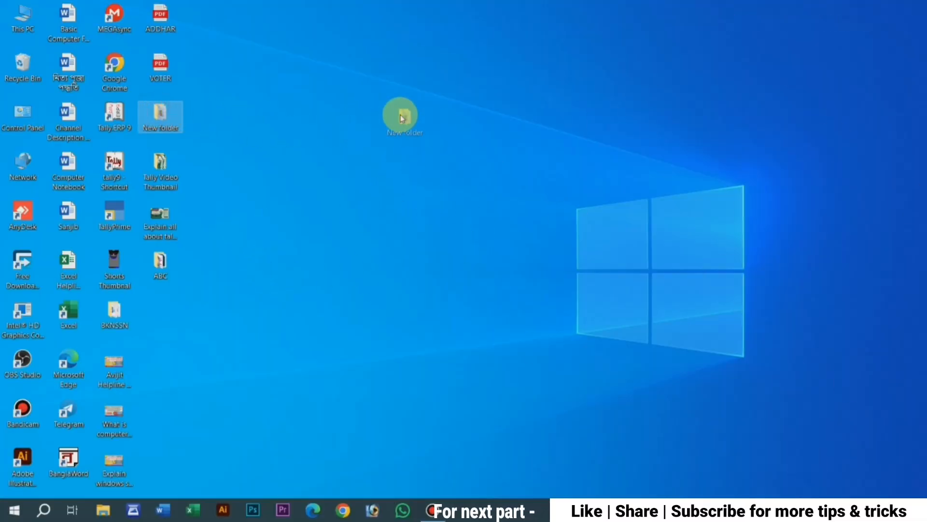
{"action": "left_click_drag", "start_coordinate": [402, 118], "coordinate": [401, 118]}
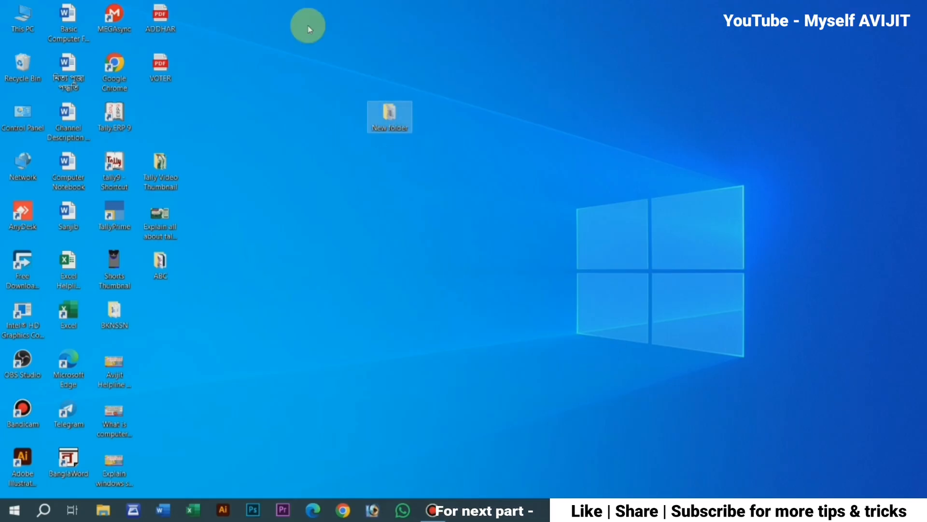
{"action": "left_click", "coordinate": [387, 114]}
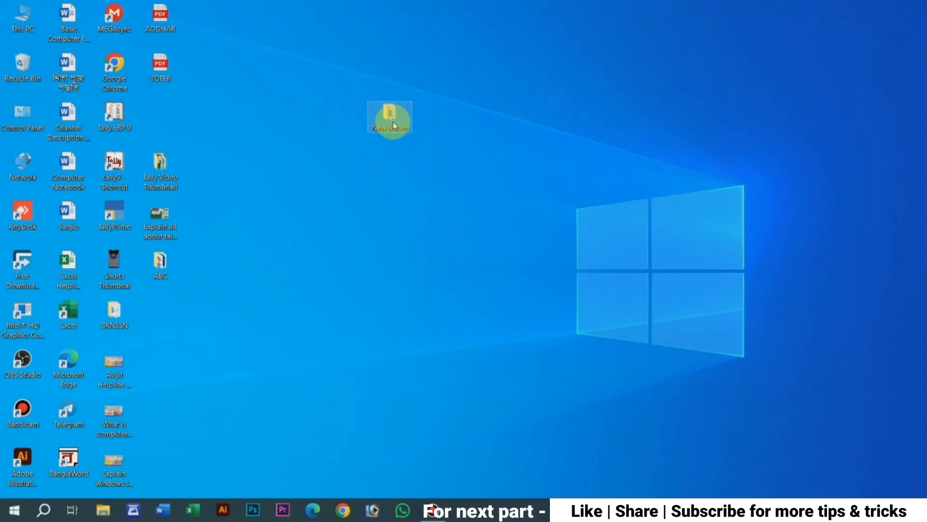
- Change the desktop New folder's icon to the green tree from SHELL32.dll in its properties, then apply the change and close the dialog
{"action": "double_click", "coordinate": [386, 115]}
{"action": "right_click", "coordinate": [386, 116]}
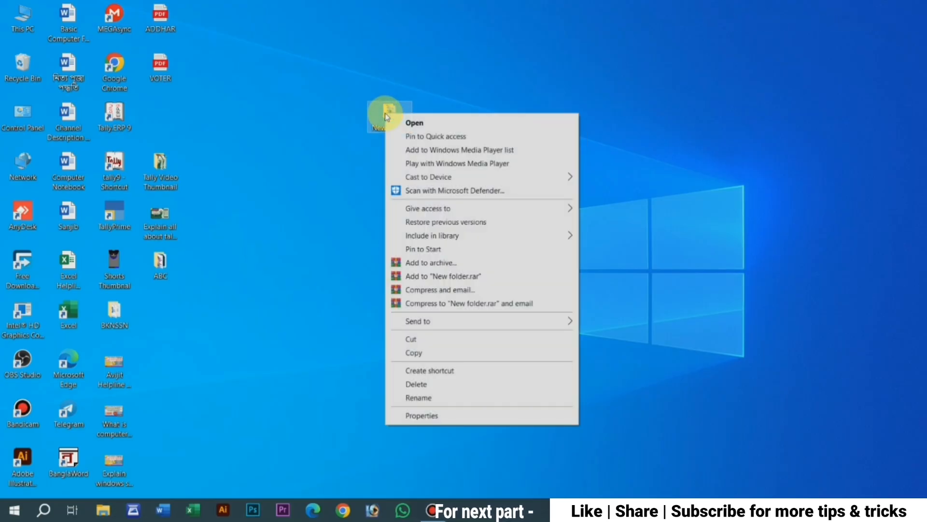
{"action": "left_click", "coordinate": [422, 416]}
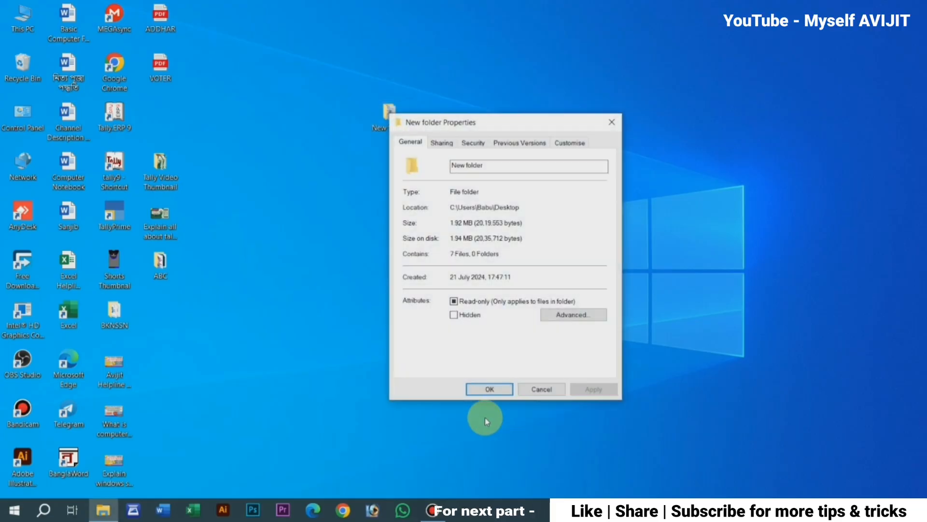
{"action": "left_click_drag", "start_coordinate": [517, 128], "coordinate": [569, 101]}
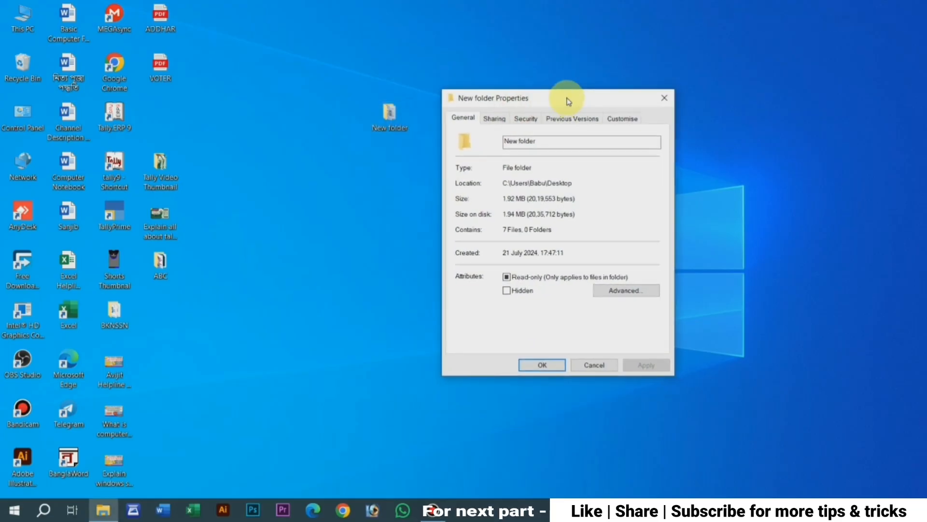
{"action": "left_click", "coordinate": [621, 120]}
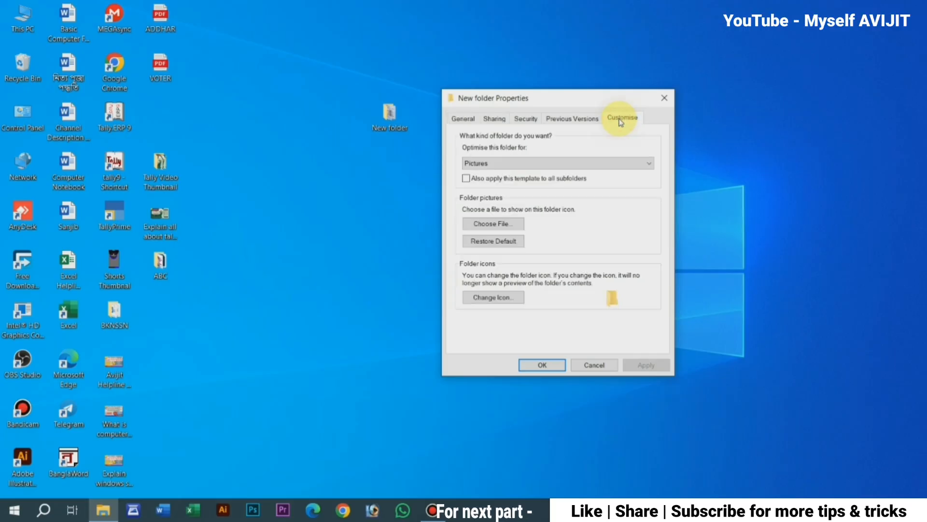
{"action": "left_click", "coordinate": [498, 298]}
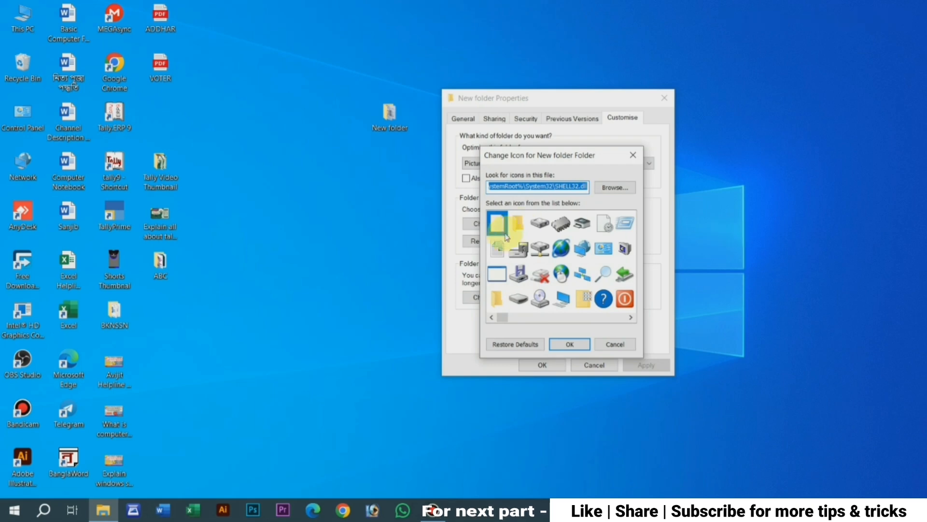
{"action": "left_click", "coordinate": [625, 299]}
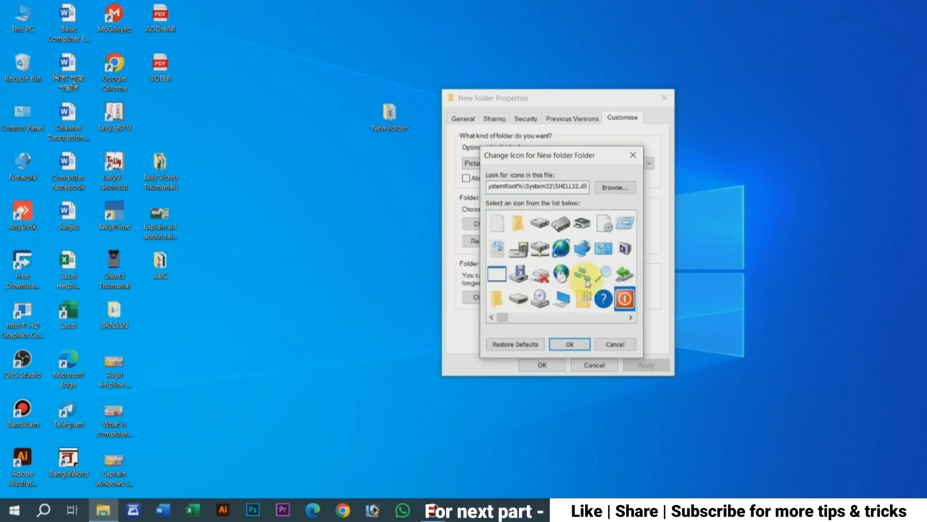
{"action": "left_click", "coordinate": [630, 317]}
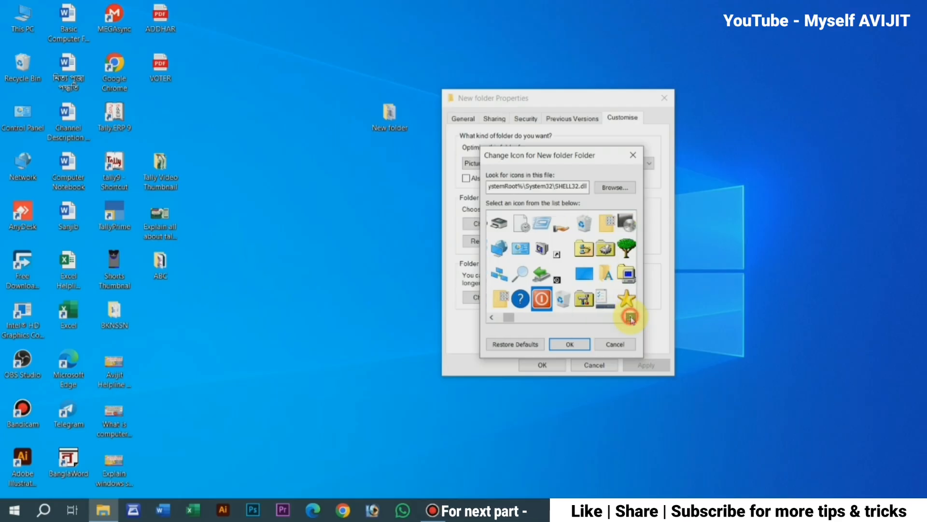
{"action": "left_click", "coordinate": [584, 249]}
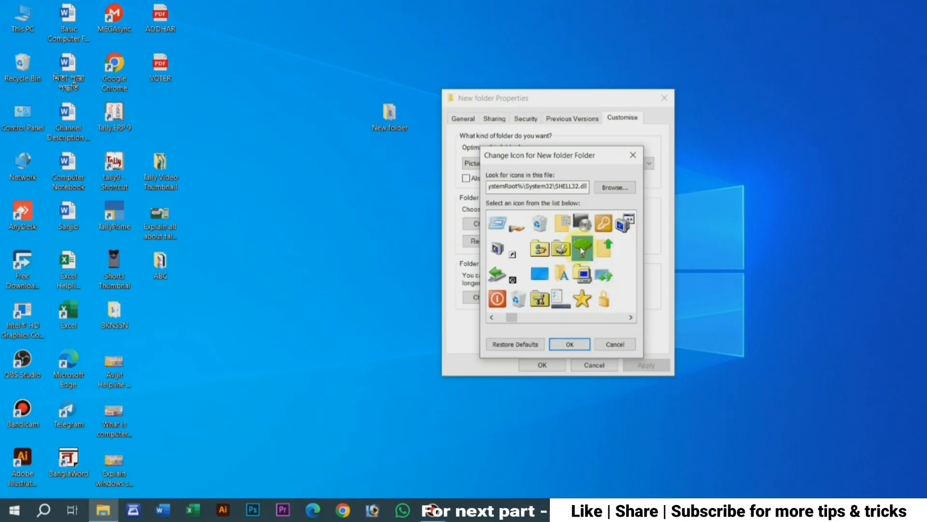
{"action": "left_click", "coordinate": [570, 345]}
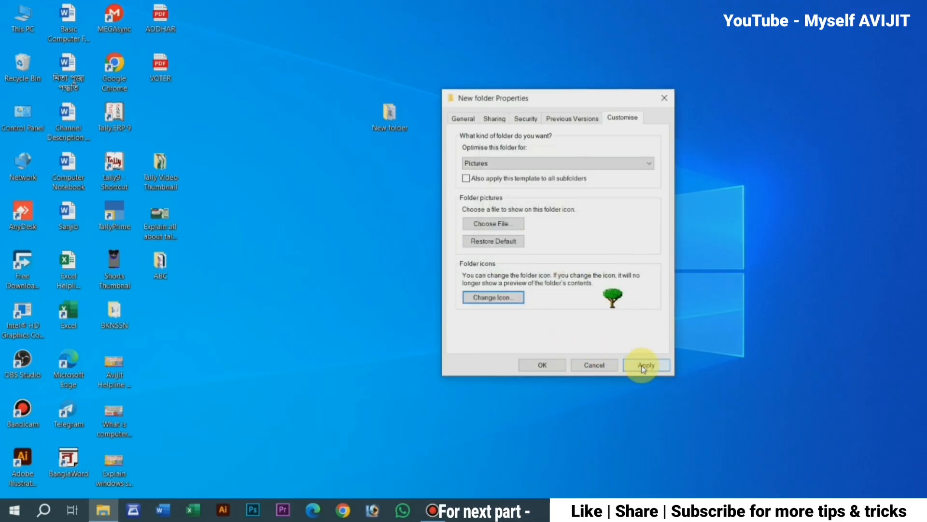
{"action": "left_click", "coordinate": [544, 365]}
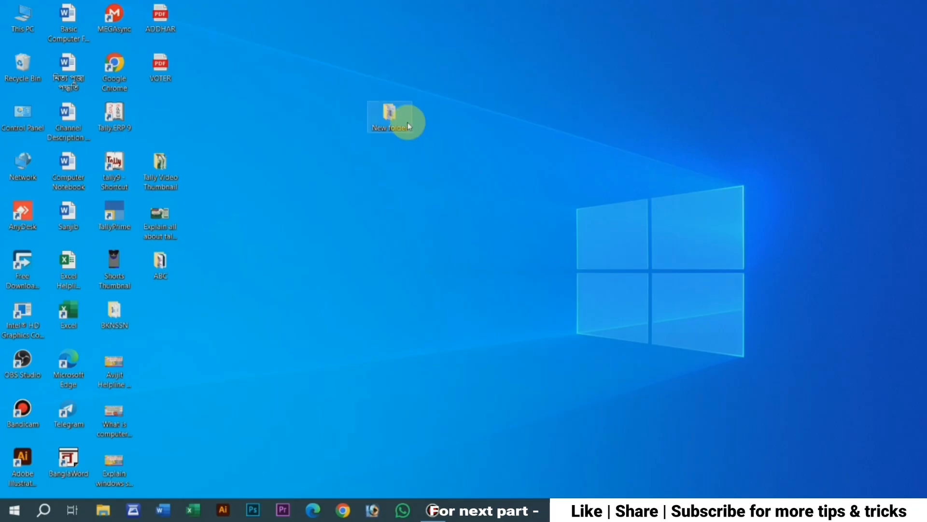
- Refresh the desktop twice to update the displayed folder icon
{"action": "right_click", "coordinate": [498, 111]}
{"action": "left_click", "coordinate": [524, 147]}
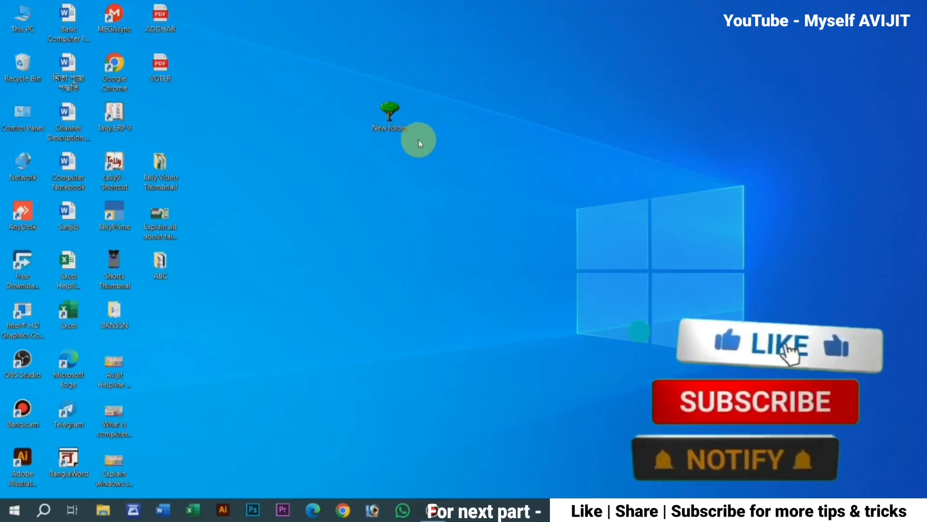
{"action": "right_click", "coordinate": [491, 128]}
{"action": "left_click", "coordinate": [516, 158]}
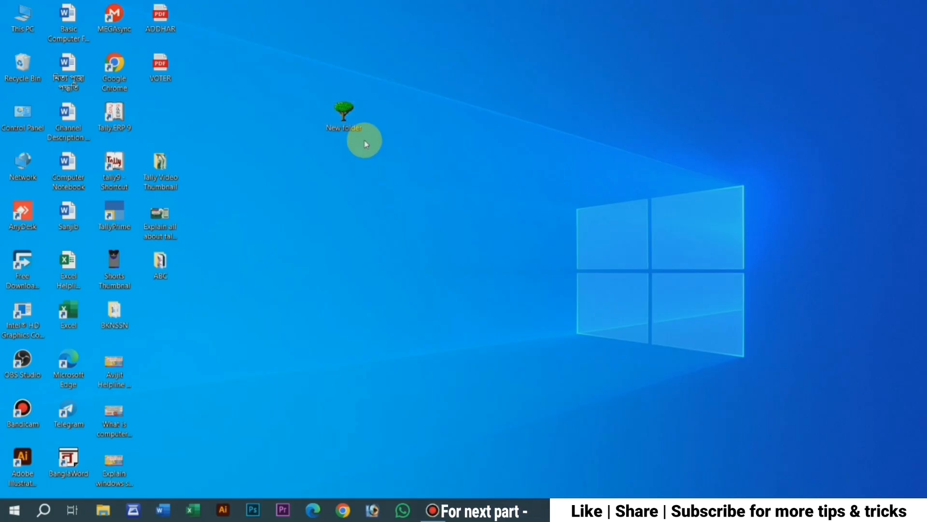
- Restore the New folder's default icon through its customisation properties, apply the change and close the dialog
{"action": "right_click", "coordinate": [342, 115]}
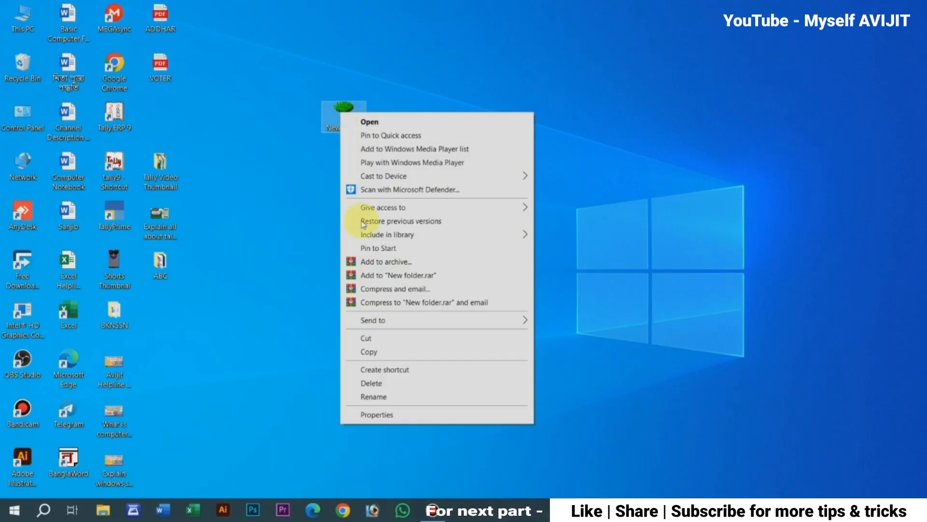
{"action": "left_click", "coordinate": [377, 413]}
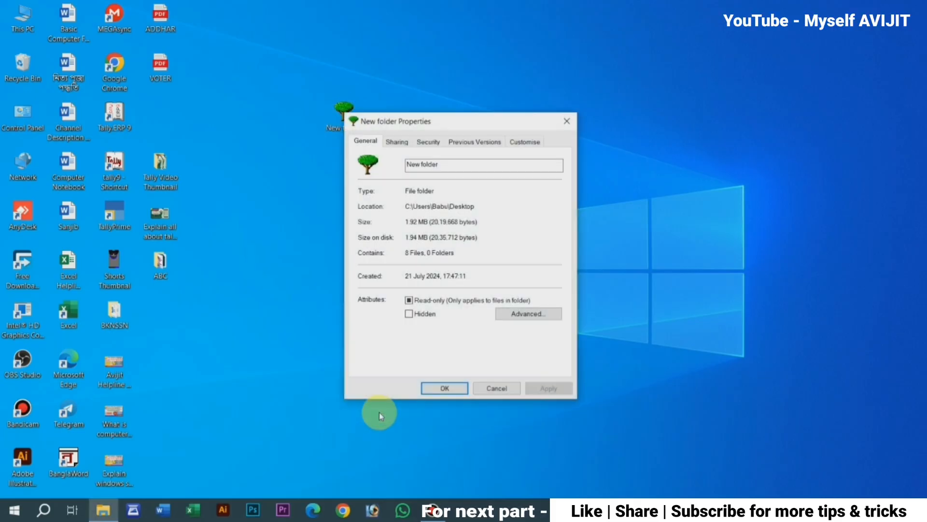
{"action": "left_click_drag", "start_coordinate": [486, 124], "coordinate": [528, 80]}
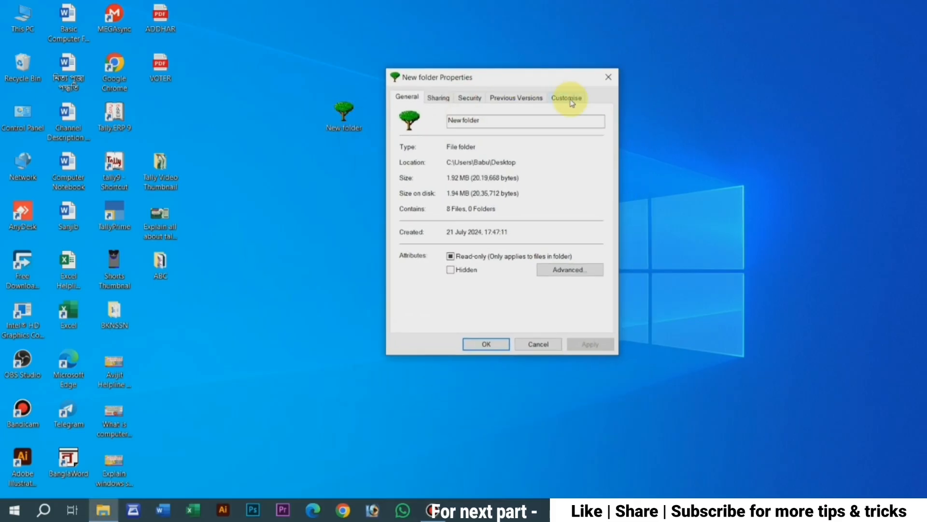
{"action": "left_click", "coordinate": [566, 96]}
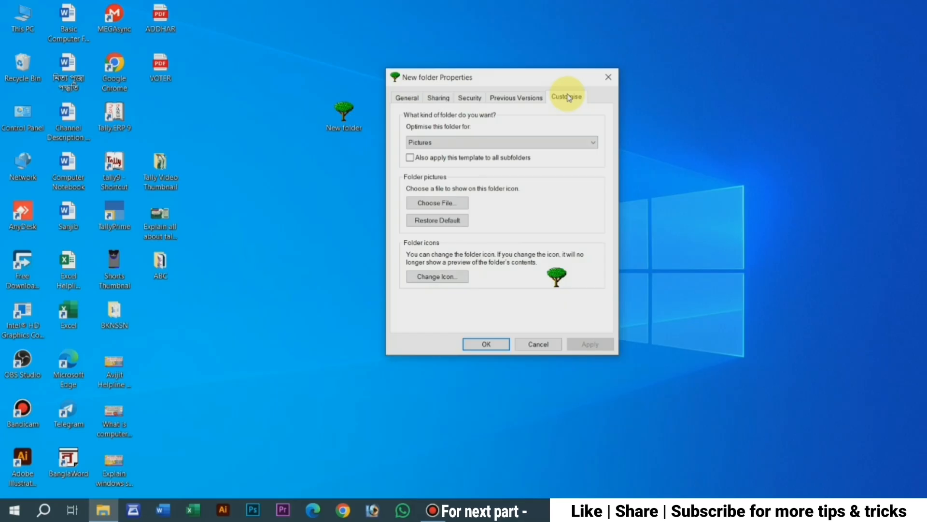
{"action": "left_click", "coordinate": [437, 277]}
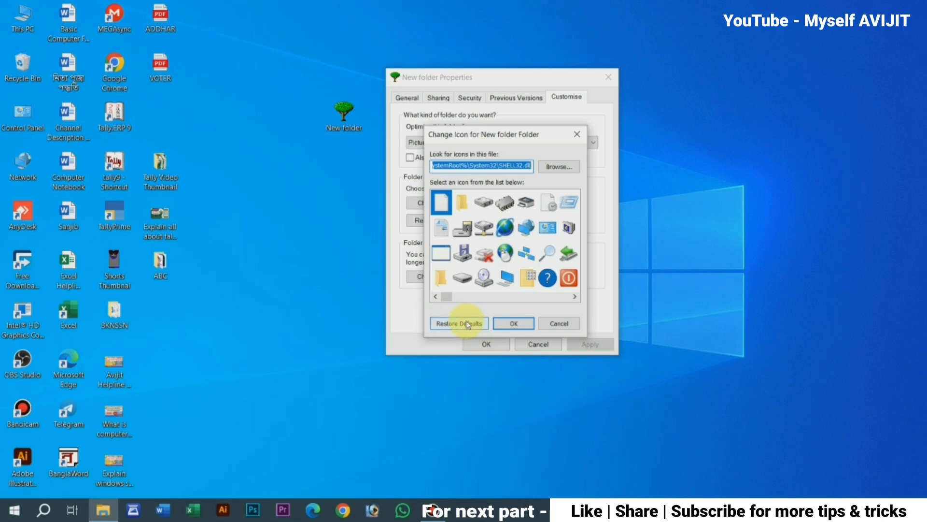
{"action": "left_click", "coordinate": [457, 326]}
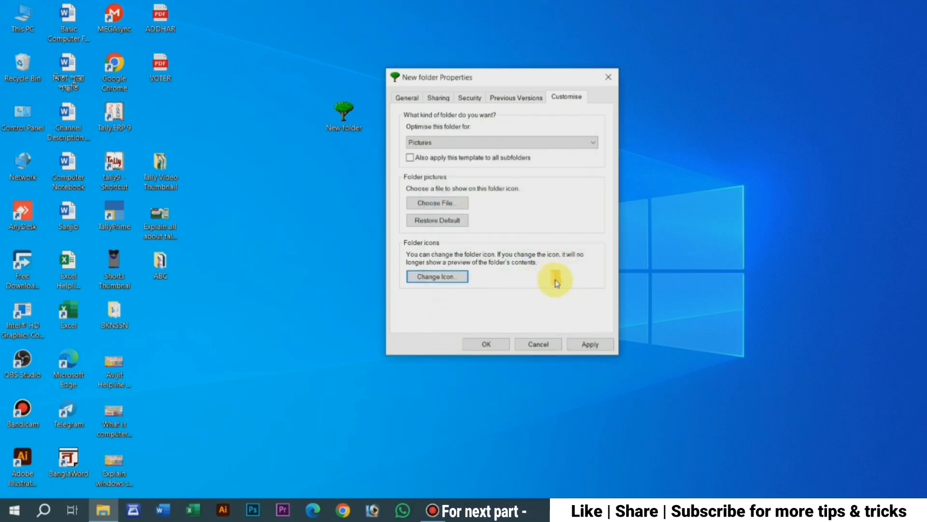
{"action": "left_click", "coordinate": [590, 344]}
{"action": "left_click", "coordinate": [488, 344]}
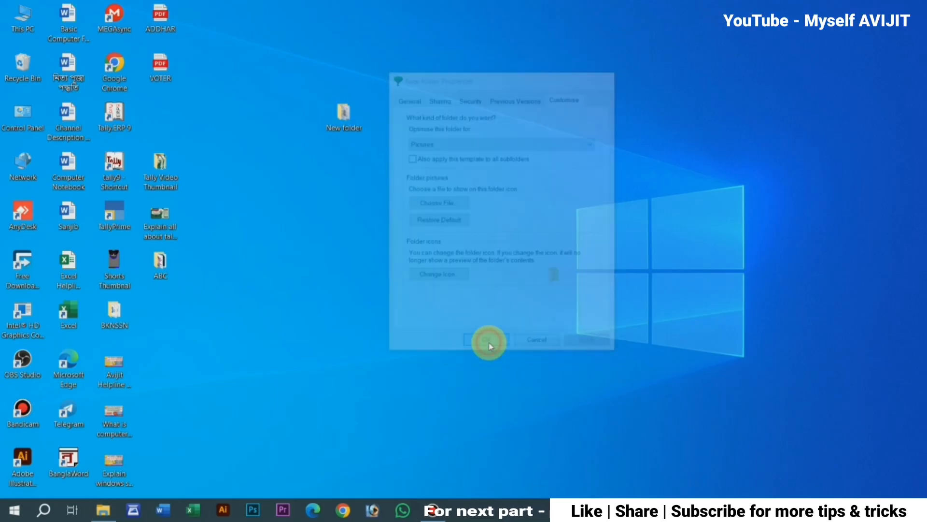